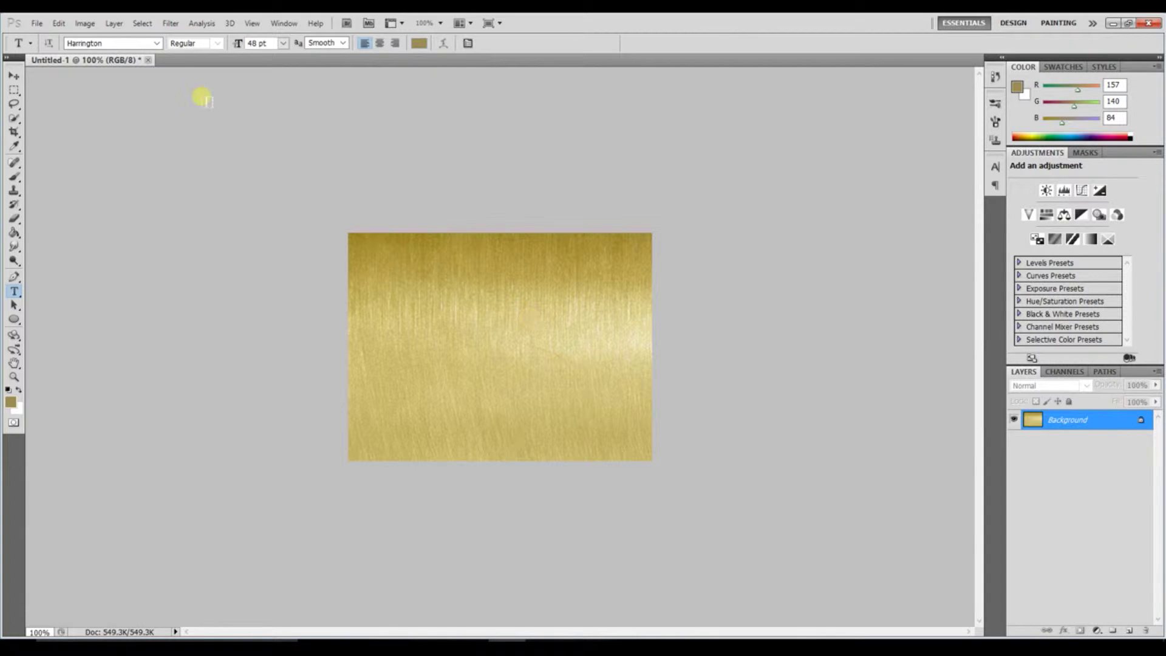
{"action": "left_click", "coordinate": [59, 23]}
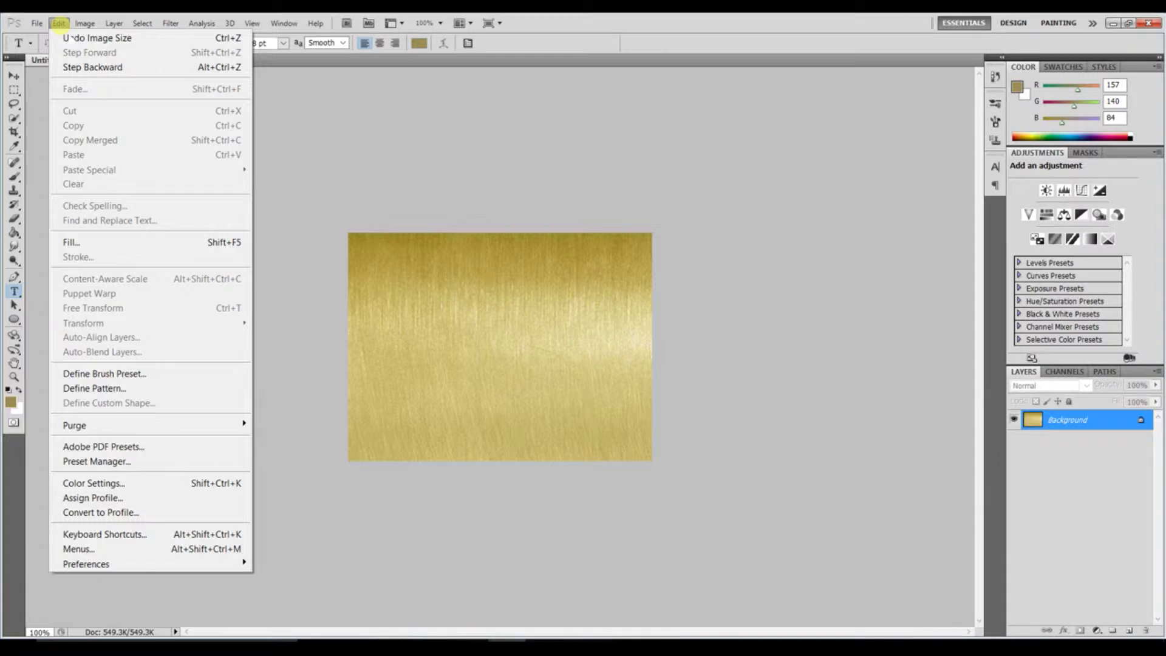
{"action": "left_click", "coordinate": [90, 388]}
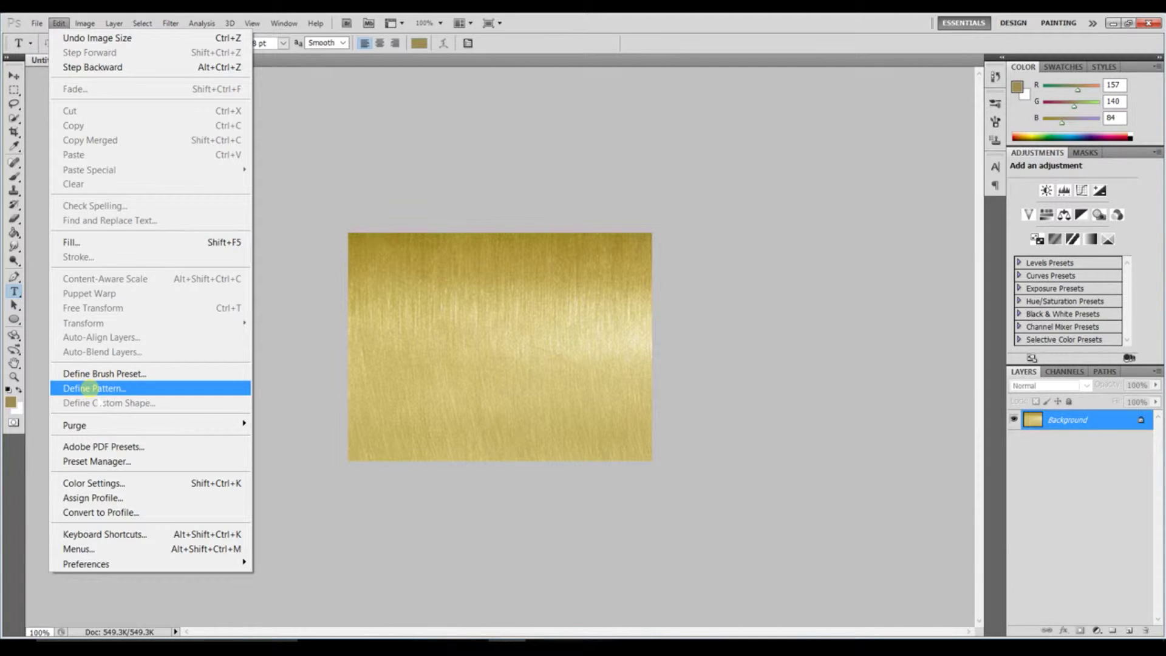
{"action": "left_click", "coordinate": [645, 42]}
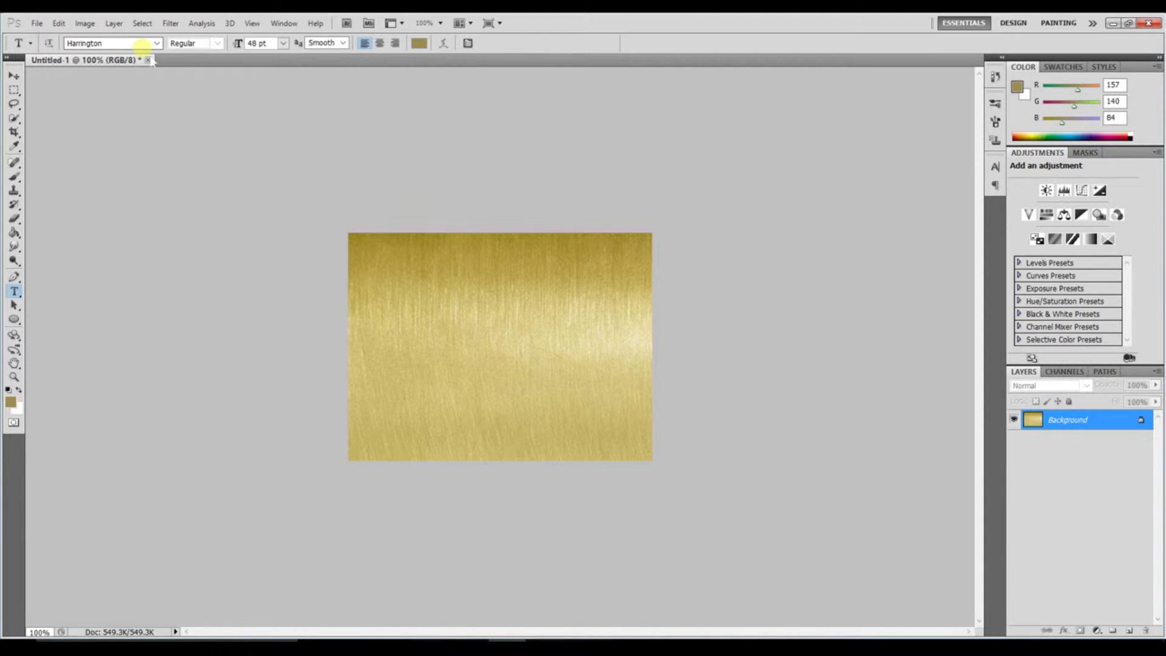
- Set up the Type tool with the Harrington font and confirm #9d8c54 as the text color
{"action": "left_click", "coordinate": [108, 43]}
{"action": "left_click", "coordinate": [108, 43]}
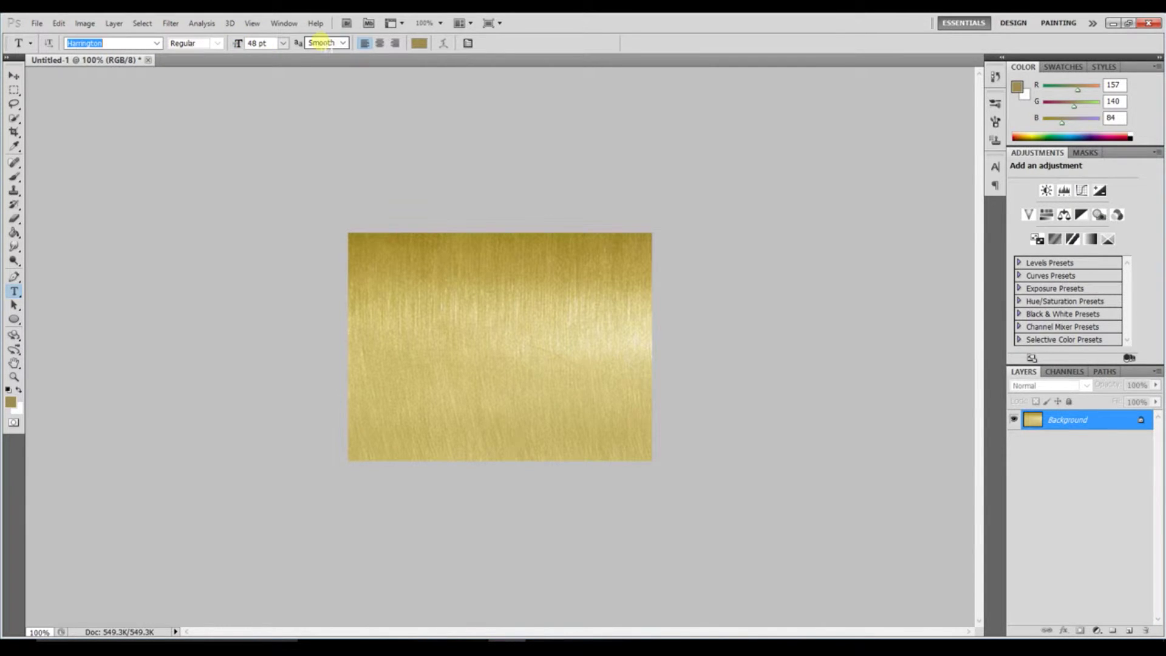
{"action": "left_click", "coordinate": [423, 45]}
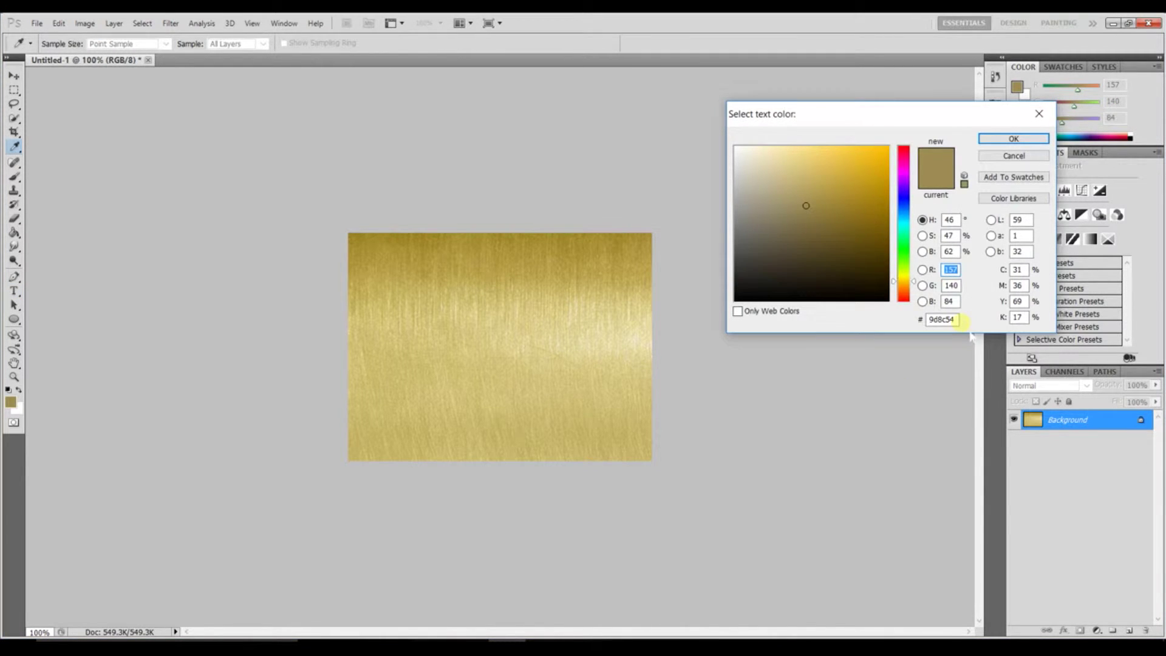
{"action": "left_click_drag", "start_coordinate": [957, 319], "coordinate": [929, 318]}
{"action": "left_click", "coordinate": [1014, 139]}
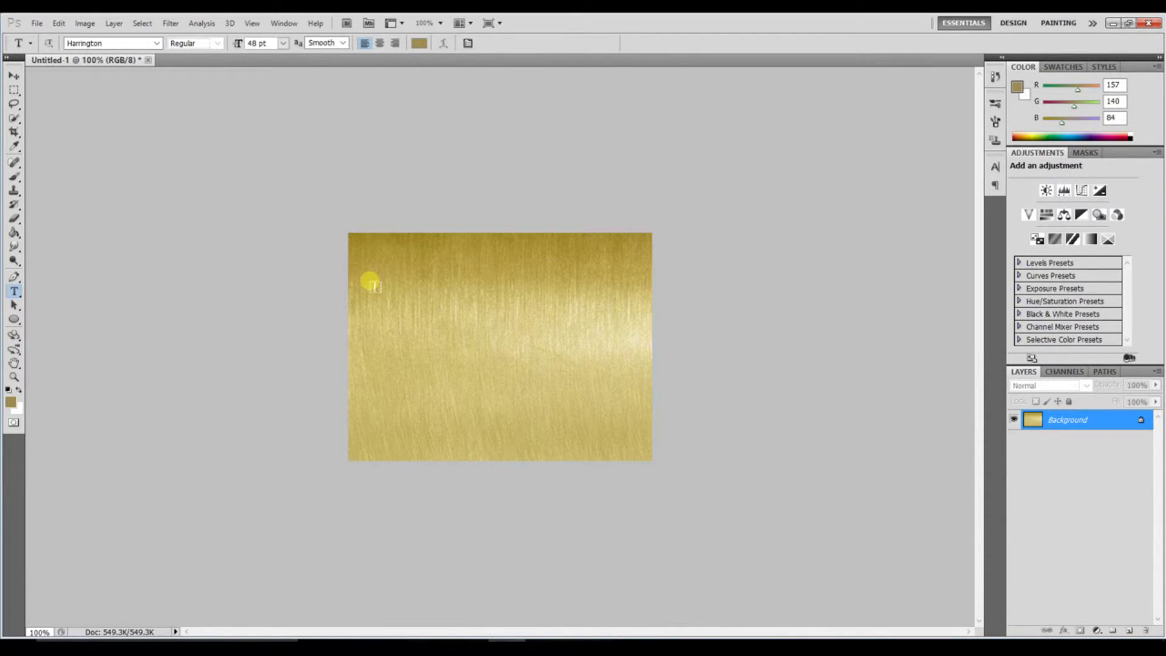
- Add a text line with the person's full name followed by "Chairman" and position it near the middle of the gold plate
{"action": "left_click", "coordinate": [379, 293]}
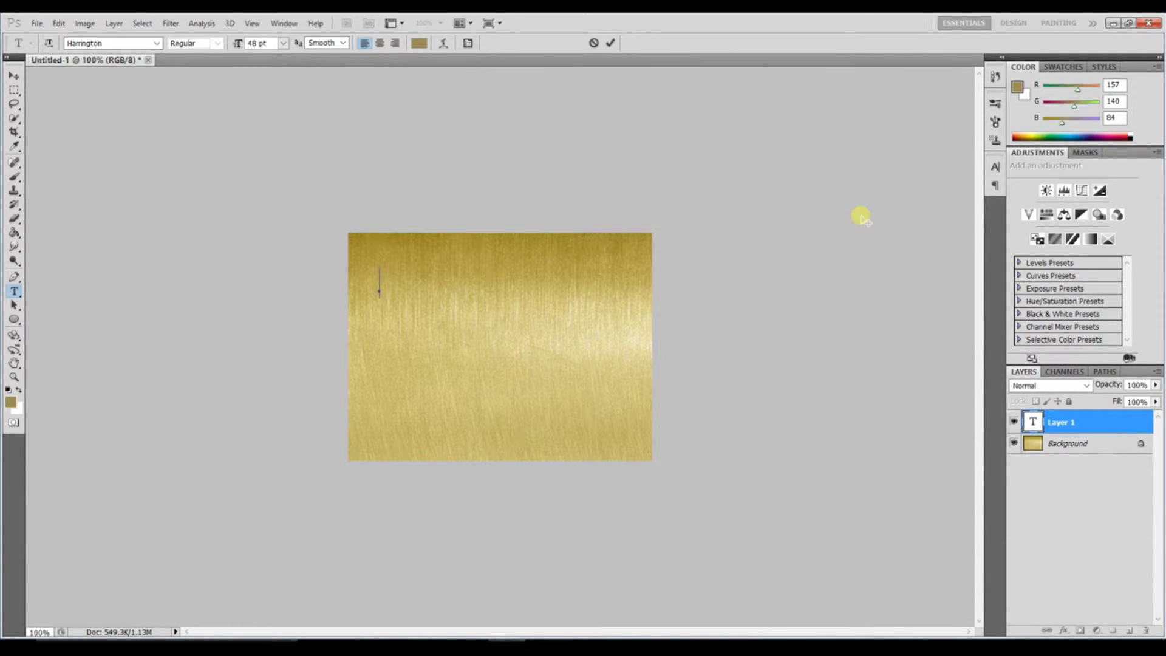
{"action": "type", "text": "John Smith"}
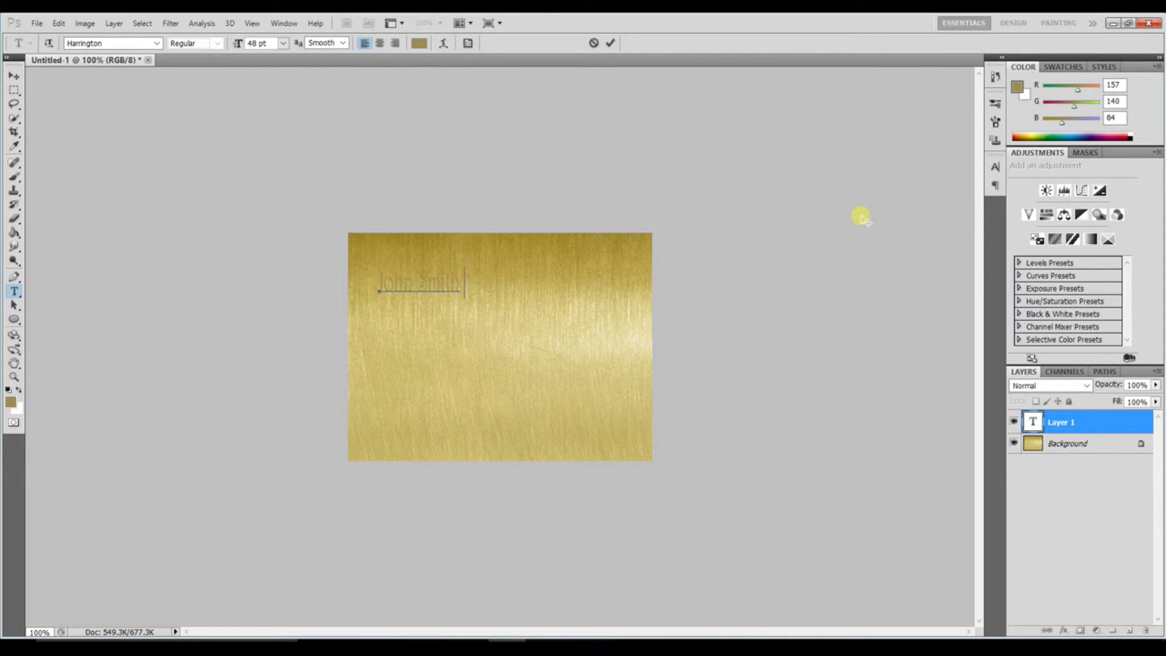
{"action": "type", "text": " Chairman"}
{"action": "left_click_drag", "start_coordinate": [581, 284], "coordinate": [614, 339]}
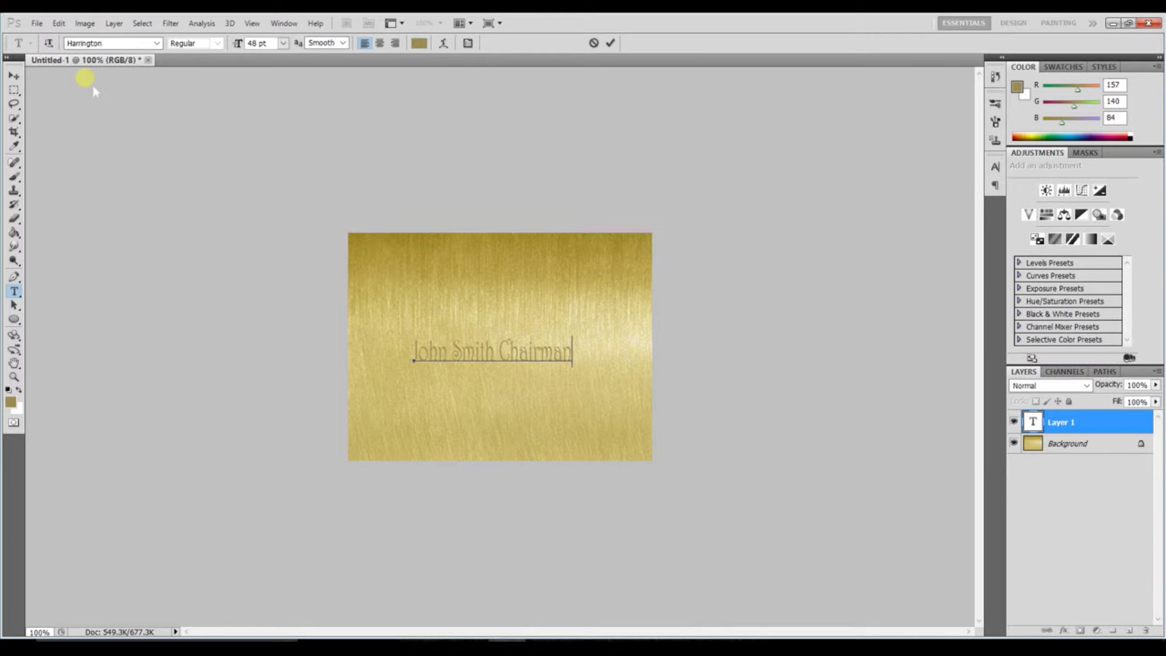
{"action": "left_click", "coordinate": [609, 42]}
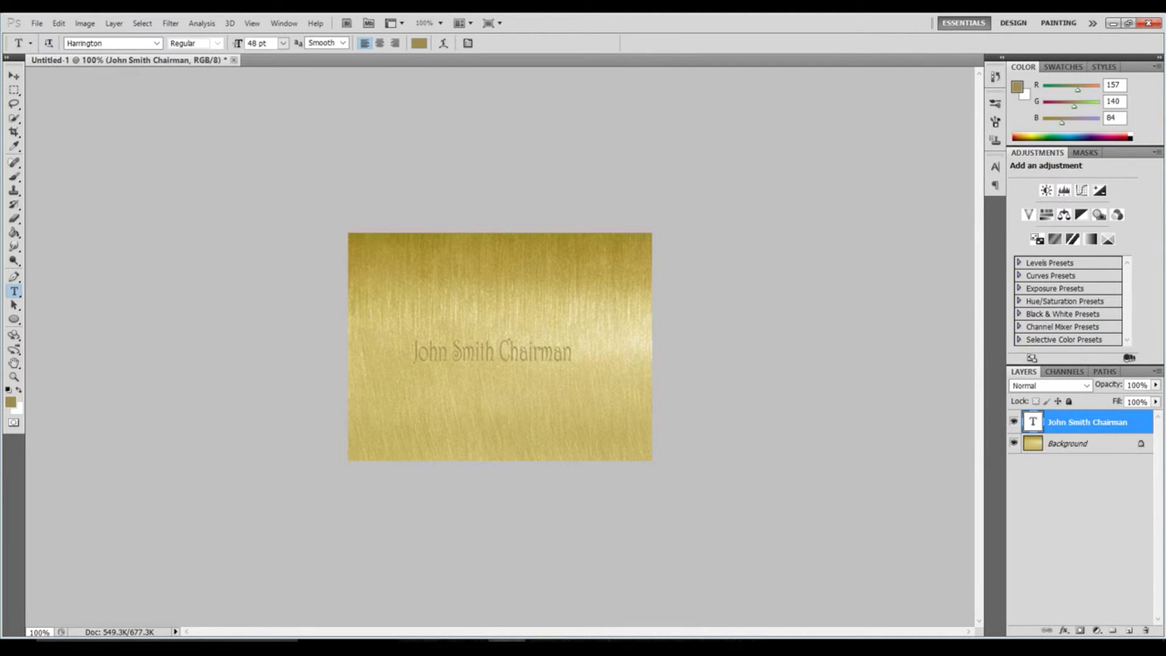
- Scale the name text up proportionally to about 142% and center it on the gold plate
{"action": "left_click", "coordinate": [14, 75]}
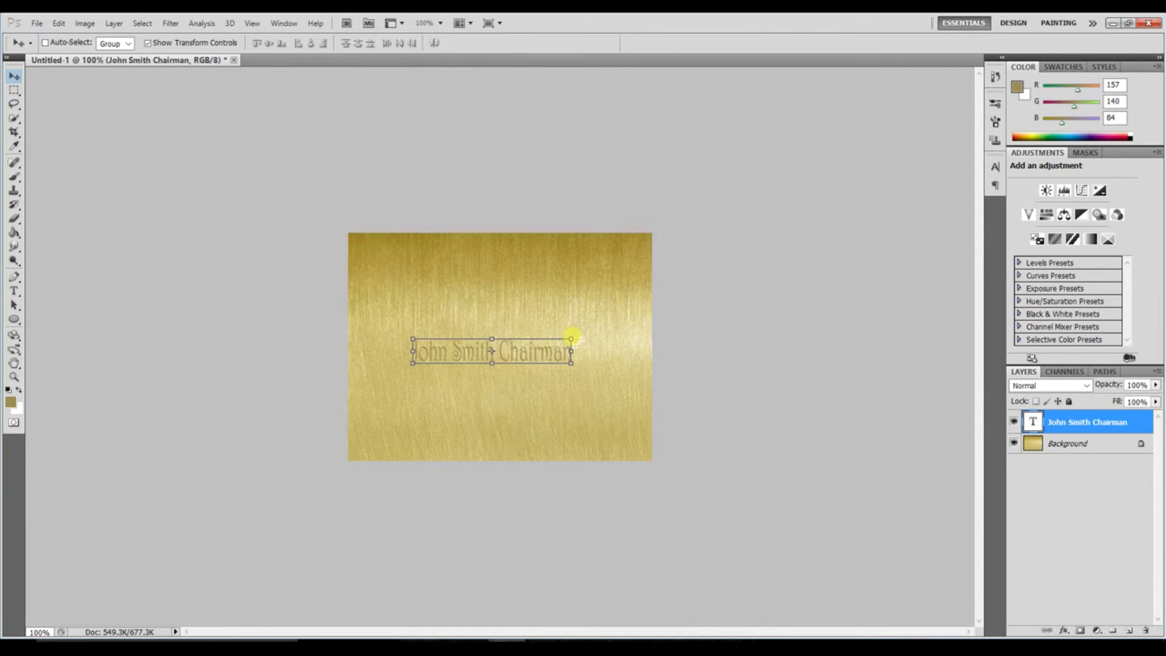
{"action": "left_click_drag", "start_coordinate": [571, 338], "coordinate": [620, 329]}
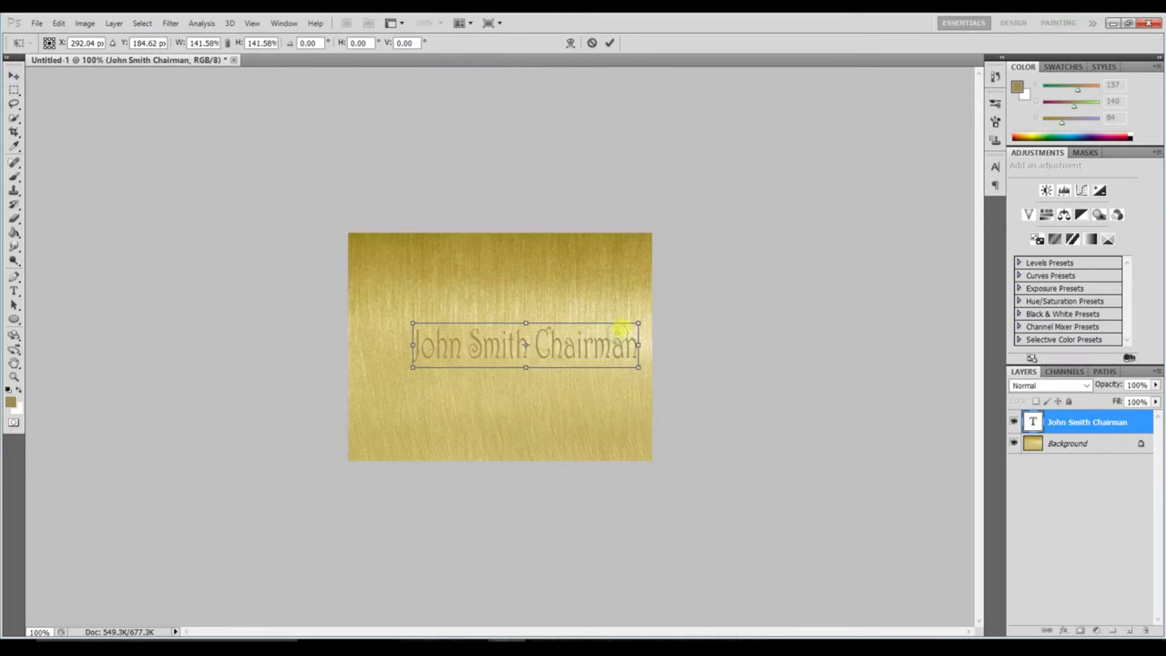
{"action": "left_click_drag", "start_coordinate": [620, 331], "coordinate": [593, 331]}
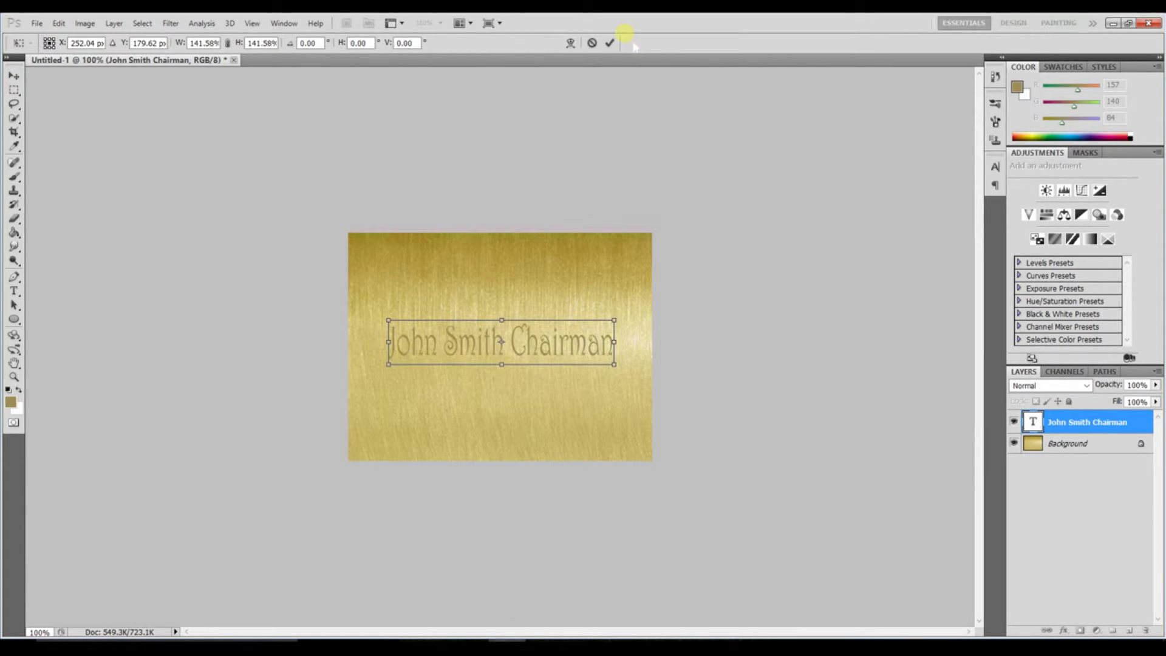
{"action": "left_click", "coordinate": [609, 43]}
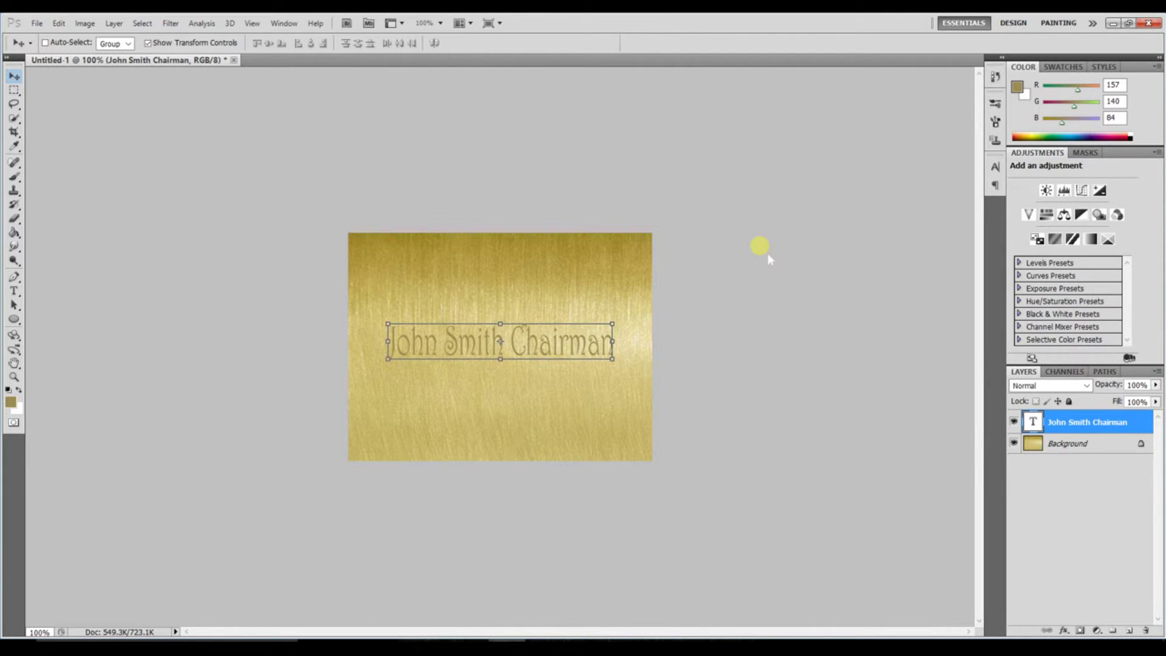
- Add an Inner Shadow to the text layer with the Lighten blend mode and 100% opacity
{"action": "left_click", "coordinate": [1141, 421]}
{"action": "double_click", "coordinate": [1142, 422]}
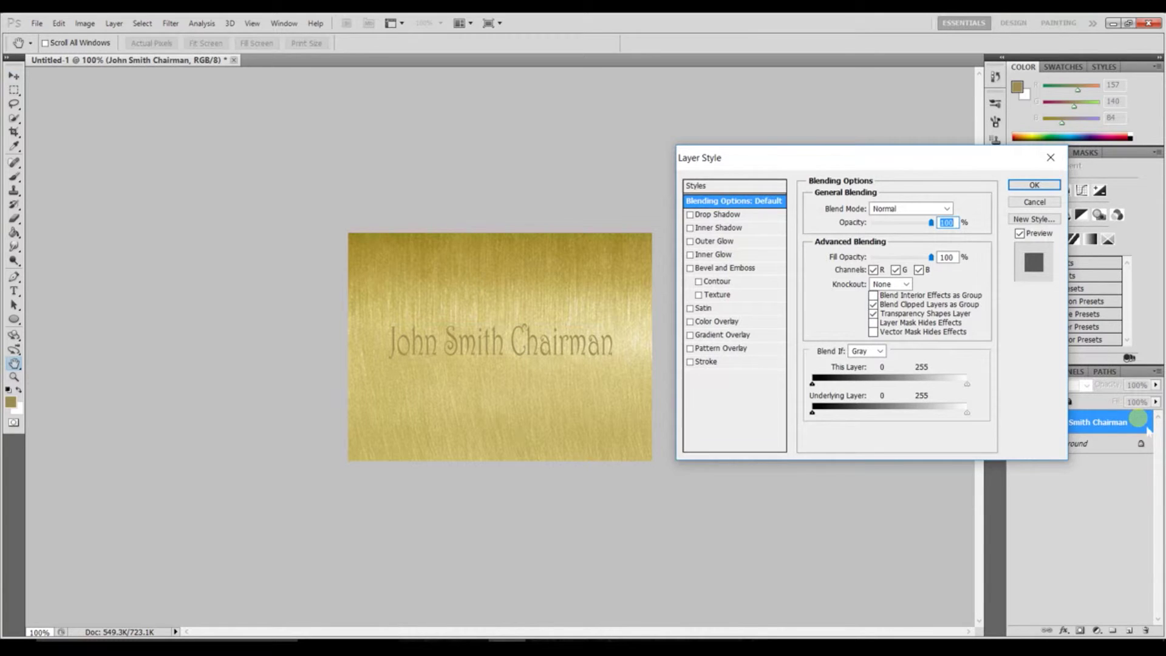
{"action": "left_click", "coordinate": [726, 227]}
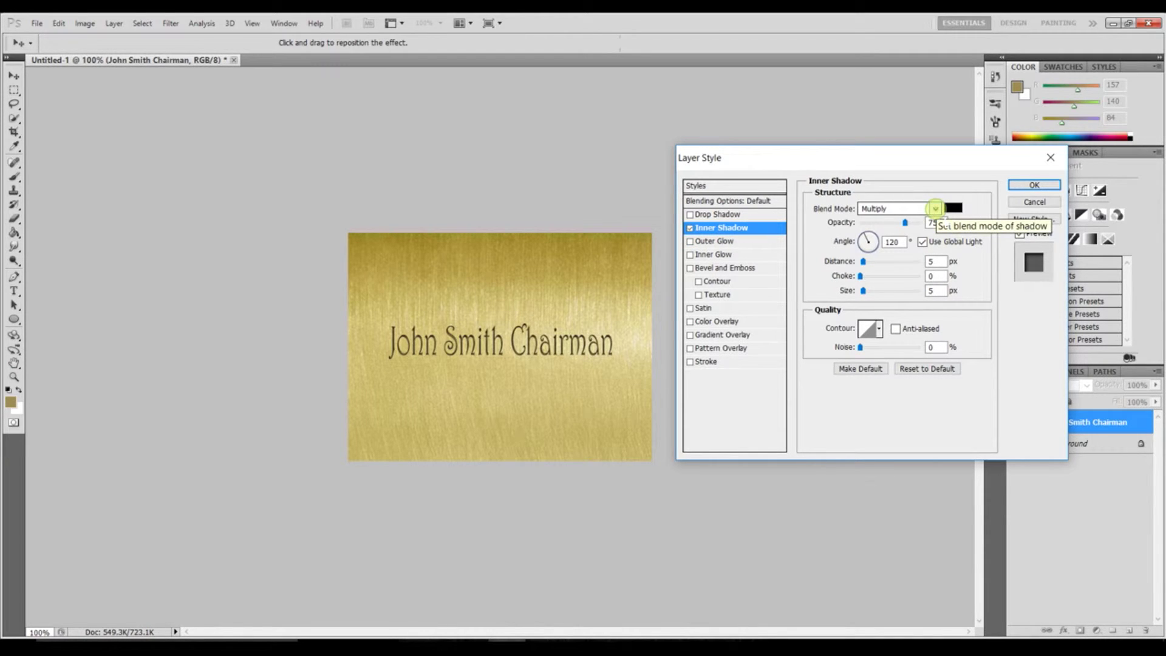
{"action": "left_click", "coordinate": [935, 209]}
{"action": "left_click", "coordinate": [889, 331]}
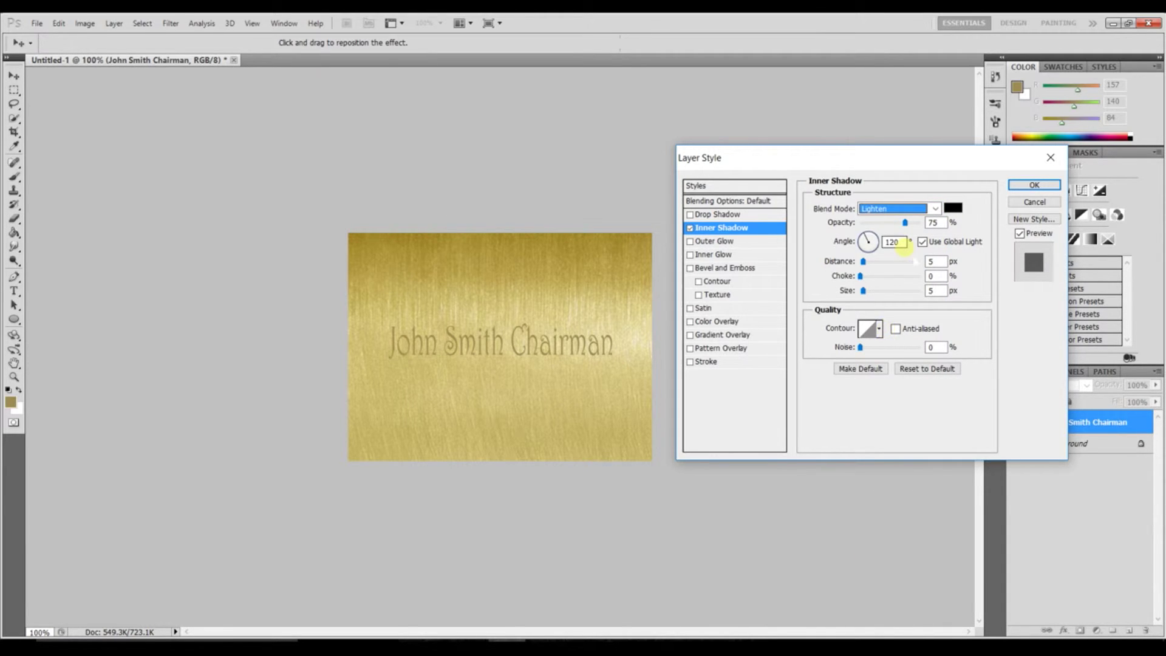
{"action": "left_click_drag", "start_coordinate": [905, 222], "coordinate": [920, 222]}
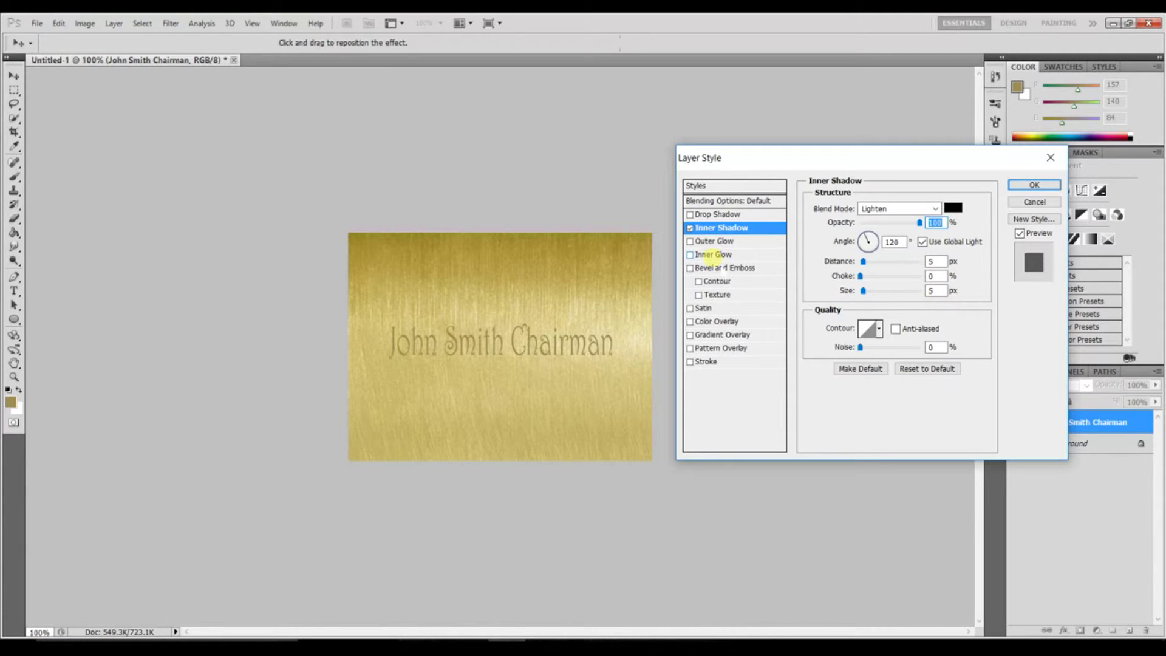
- Add an Inner Glow to the text layer with the Linear Light blend mode and 50% opacity
{"action": "left_click", "coordinate": [707, 254]}
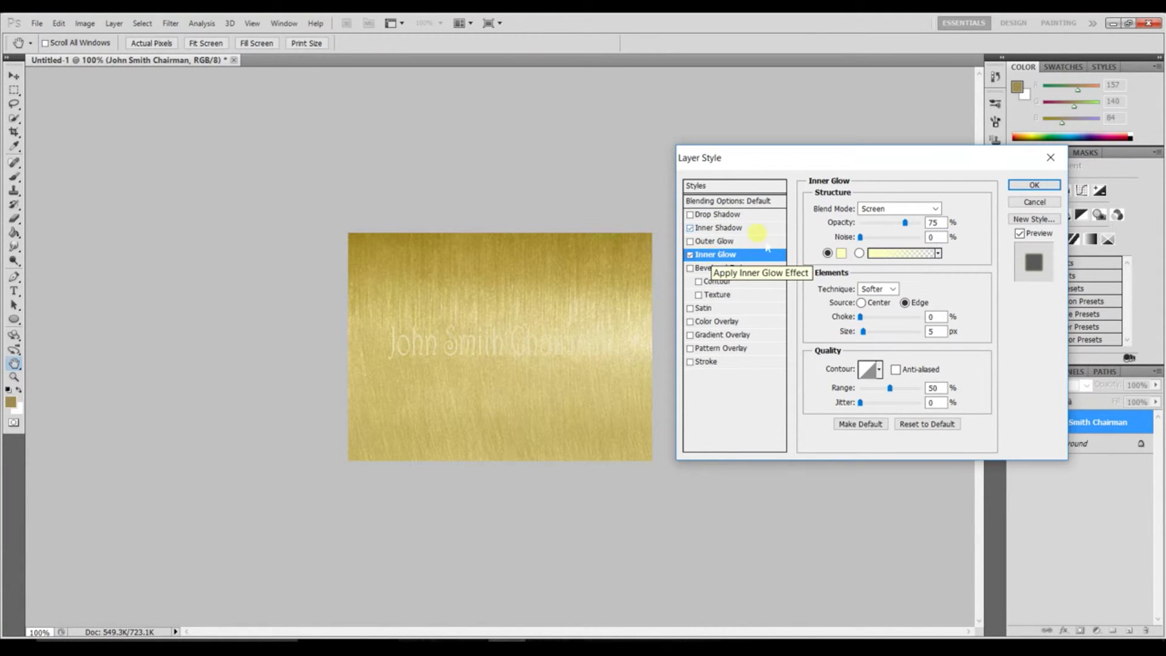
{"action": "left_click", "coordinate": [935, 208]}
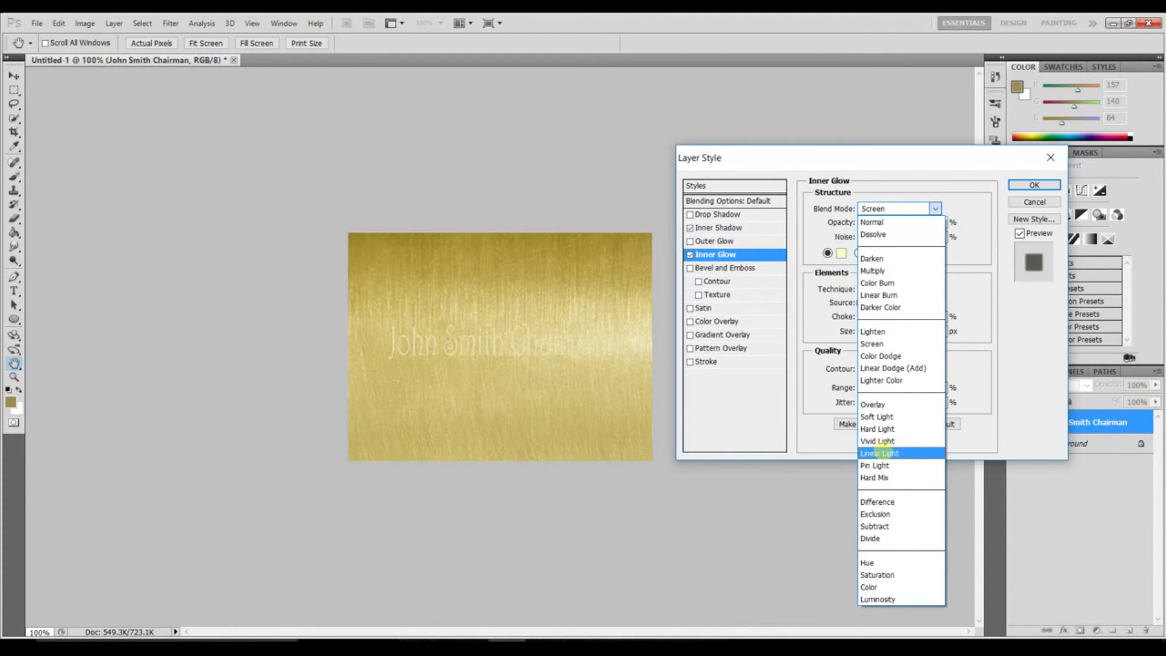
{"action": "left_click", "coordinate": [880, 452]}
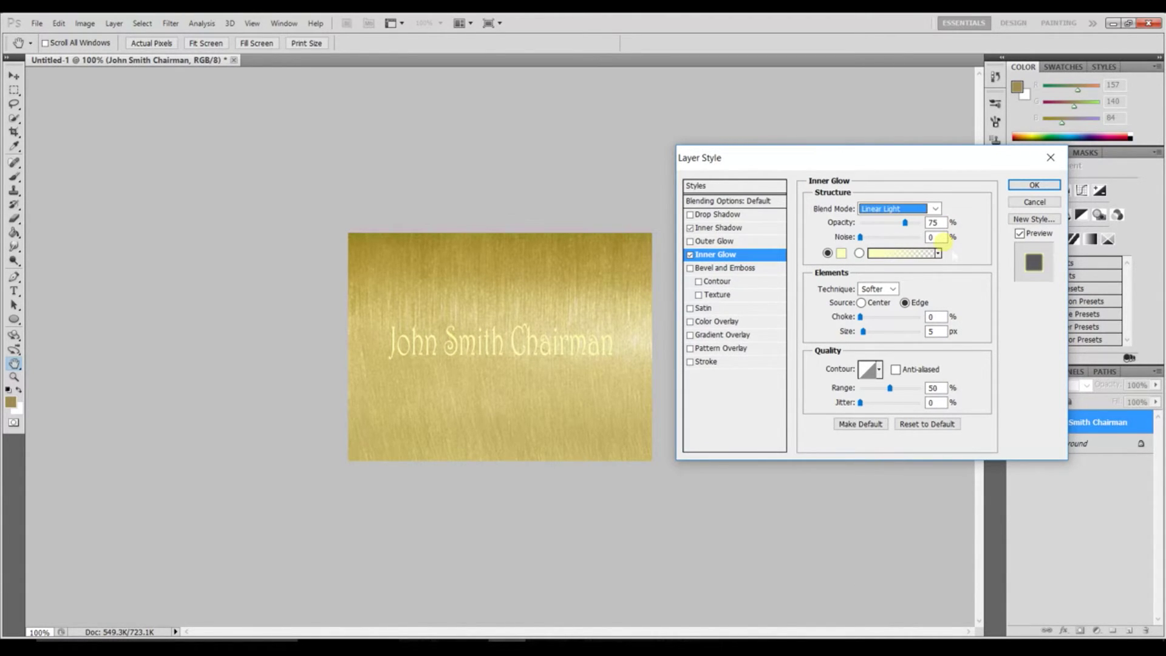
{"action": "left_click_drag", "start_coordinate": [905, 222], "coordinate": [891, 223]}
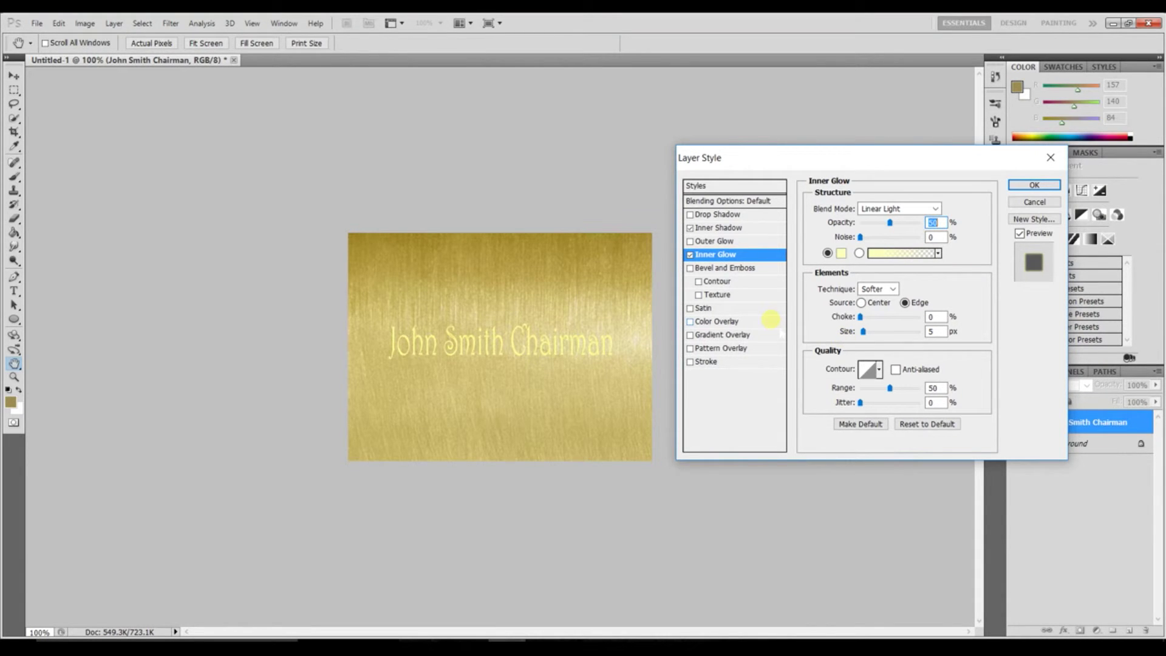
- Add Bevel and Emboss to the text layer with the Pillow Emboss style and Chisel Hard technique
{"action": "left_click", "coordinate": [736, 268]}
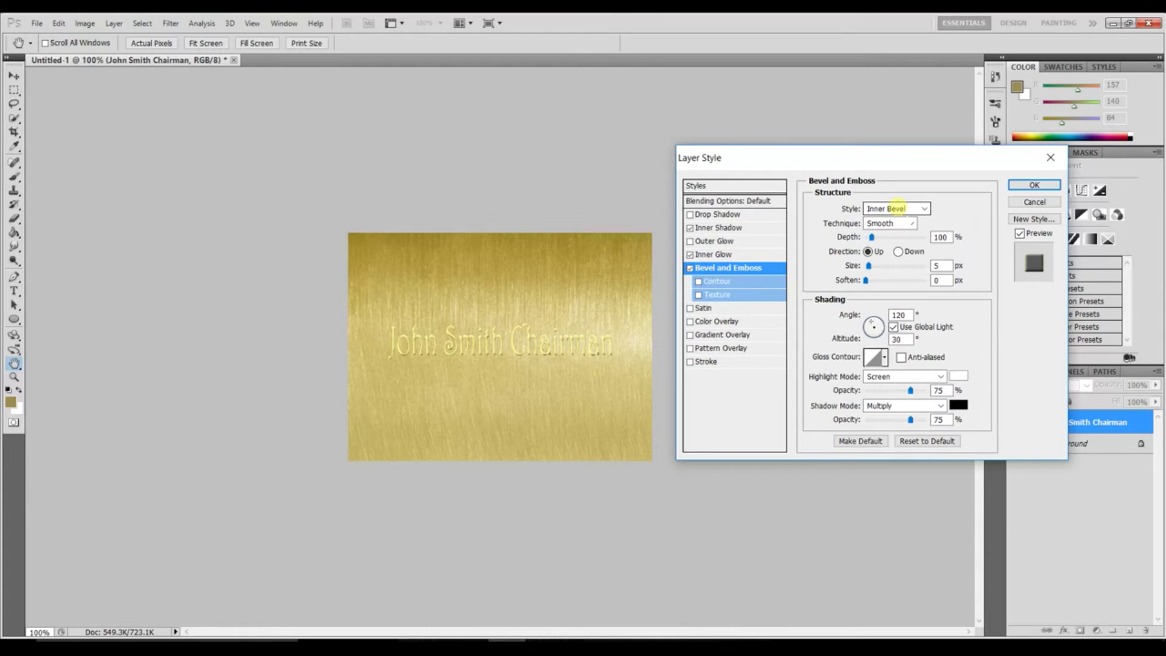
{"action": "left_click", "coordinate": [897, 208]}
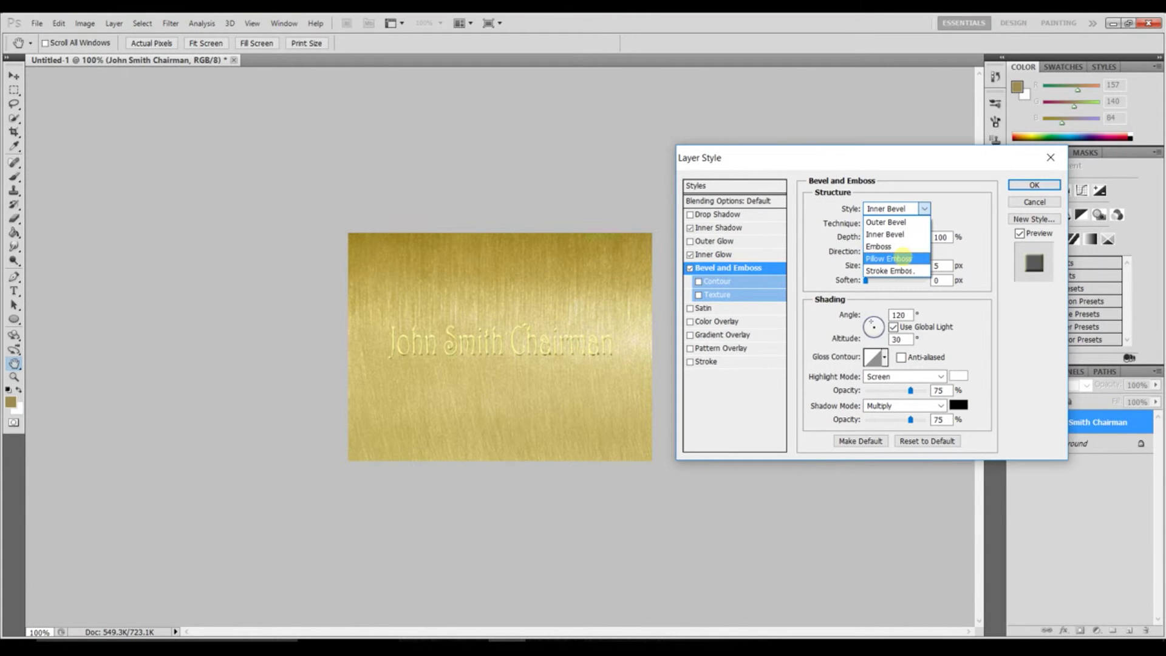
{"action": "left_click", "coordinate": [903, 259]}
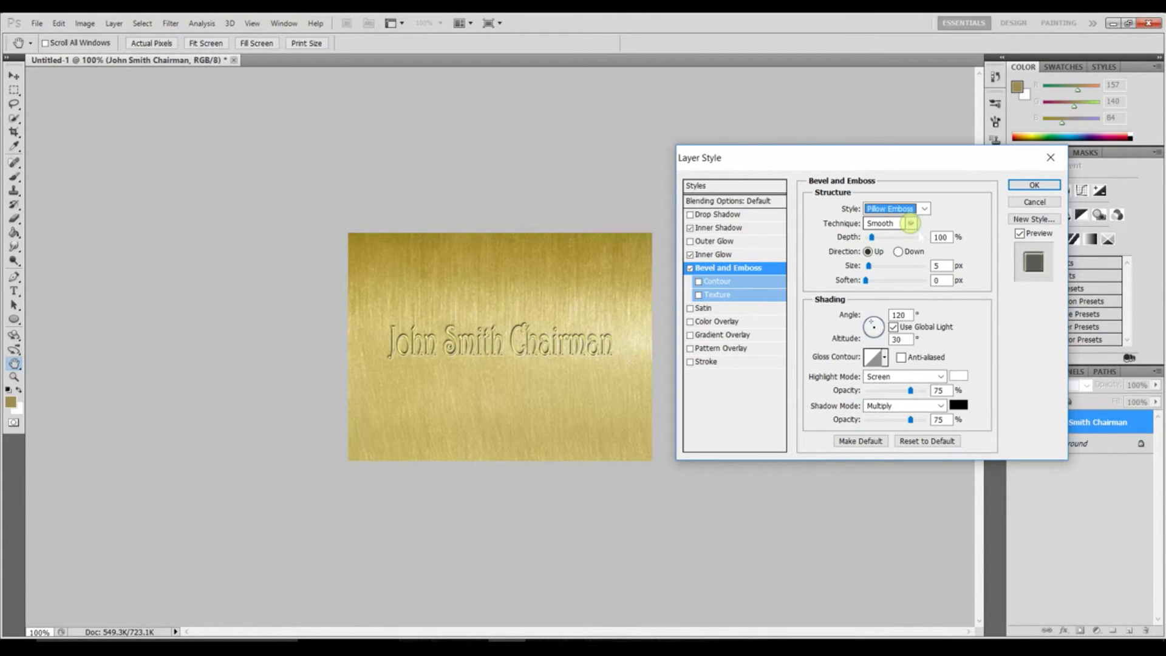
{"action": "left_click", "coordinate": [910, 223]}
{"action": "left_click", "coordinate": [884, 249]}
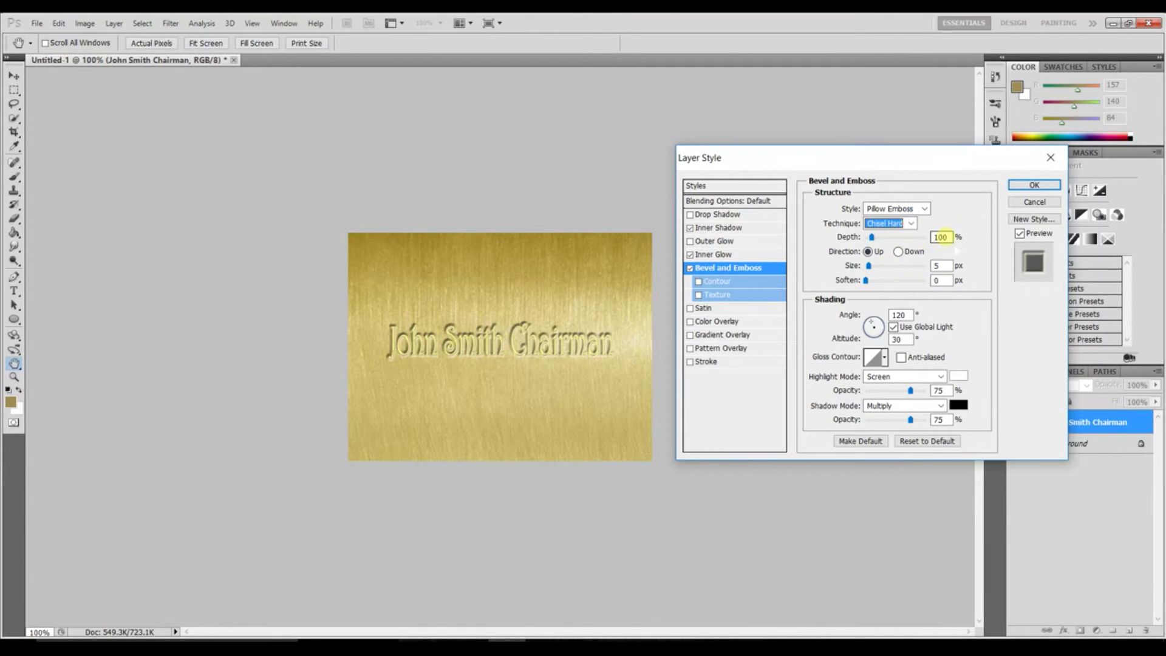
- Set the bevel's depth to 60% and its size to 3 px, with a 120° angle and 30° altitude
{"action": "double_click", "coordinate": [940, 237]}
{"action": "type", "text": "60"}
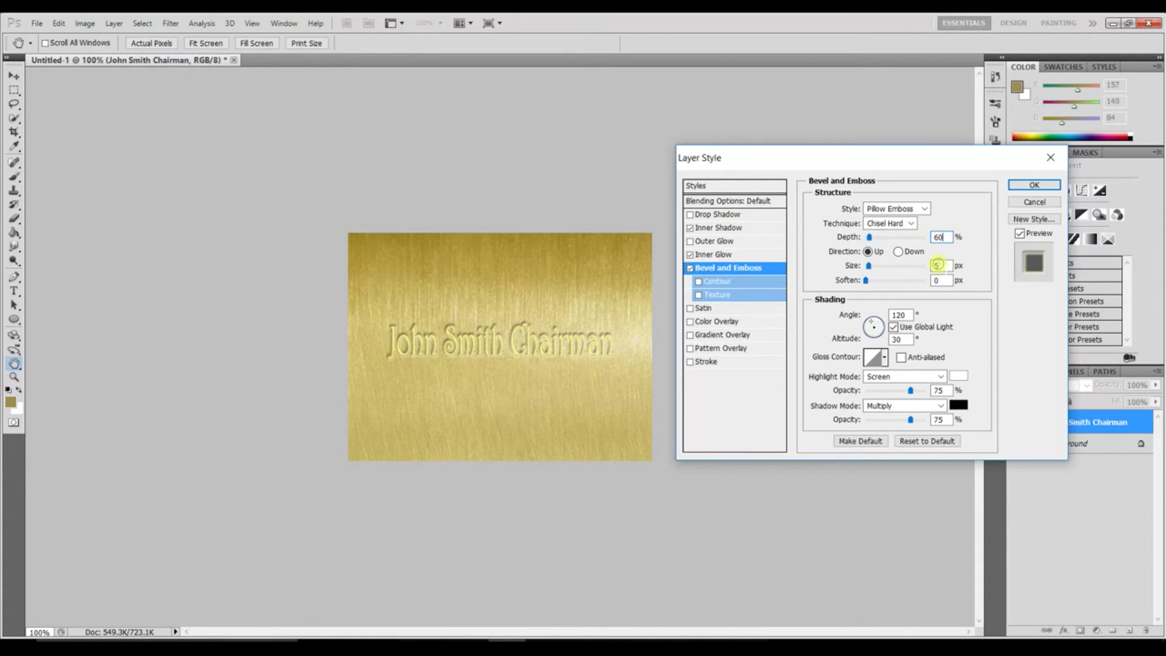
{"action": "left_click", "coordinate": [938, 265]}
{"action": "type", "text": "3"}
{"action": "double_click", "coordinate": [900, 315]}
{"action": "double_click", "coordinate": [897, 339]}
- Add a Satin effect to the text layer with the Hard Mix blend mode and Invert enabled
{"action": "left_click", "coordinate": [703, 308]}
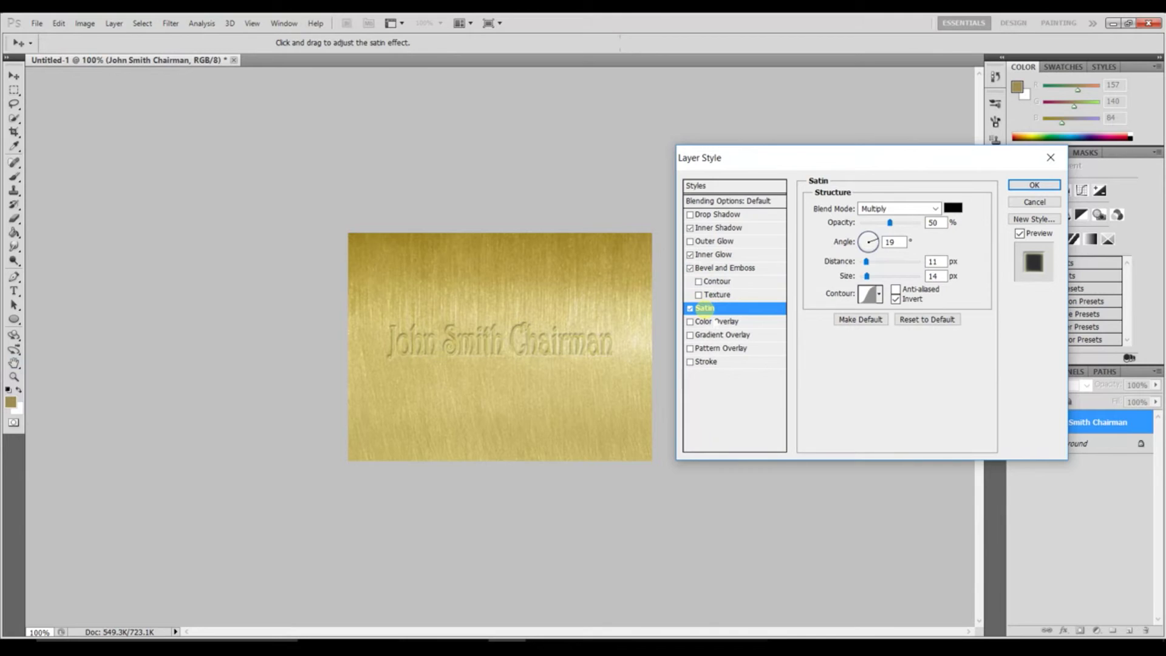
{"action": "left_click", "coordinate": [935, 208]}
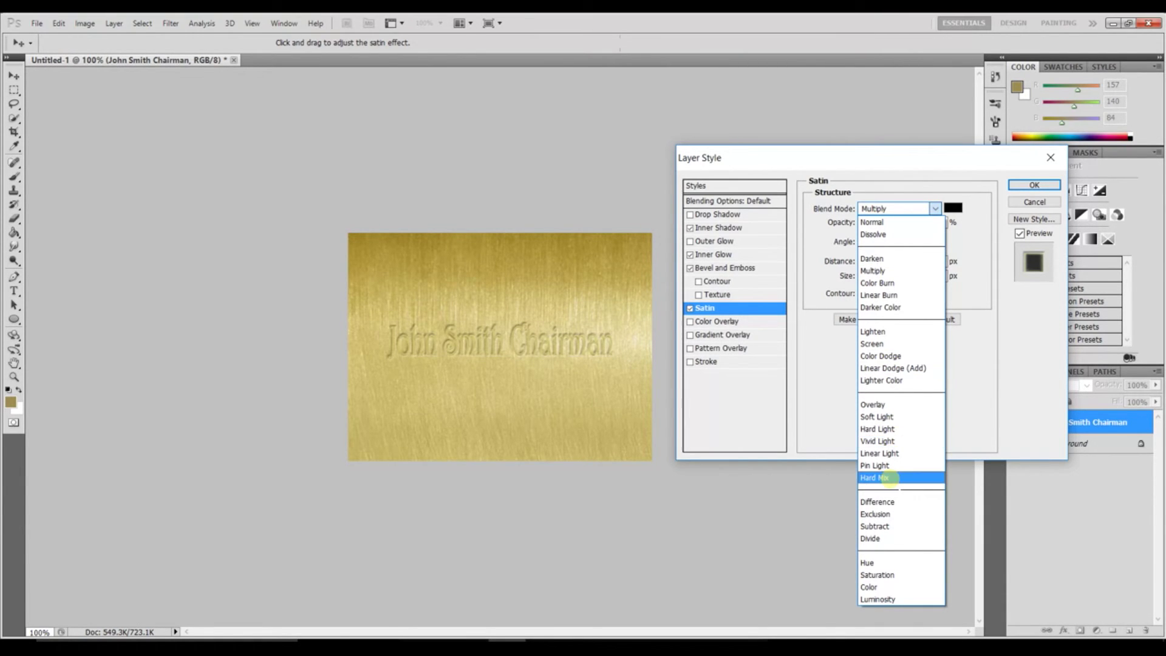
{"action": "left_click", "coordinate": [879, 478]}
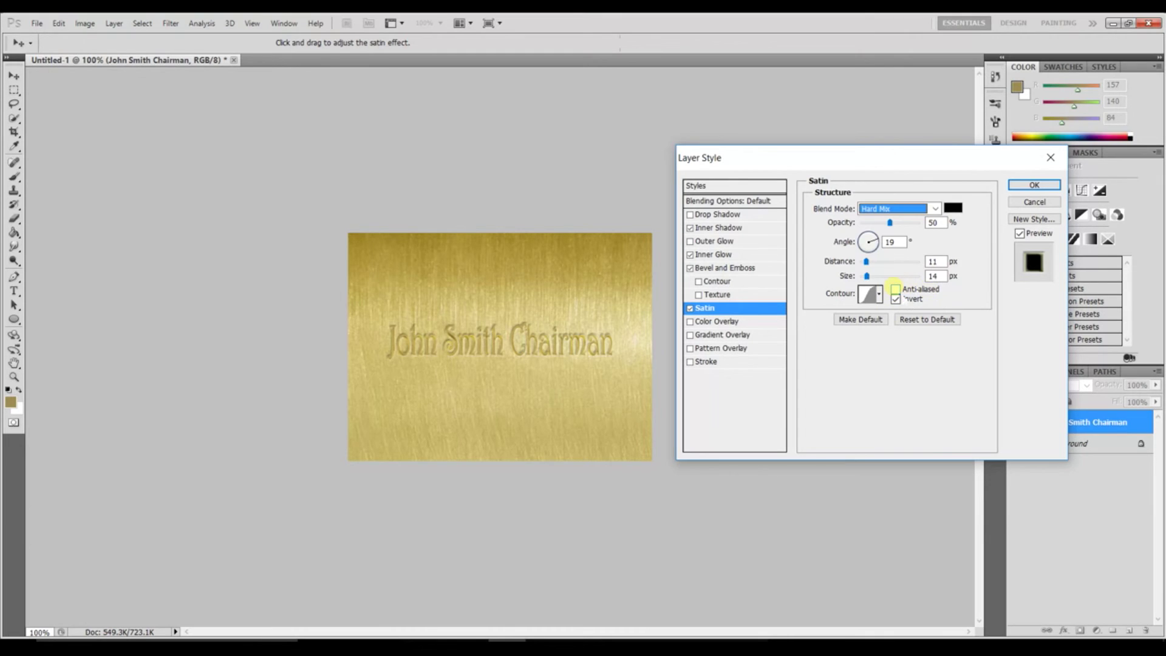
{"action": "left_click", "coordinate": [895, 298]}
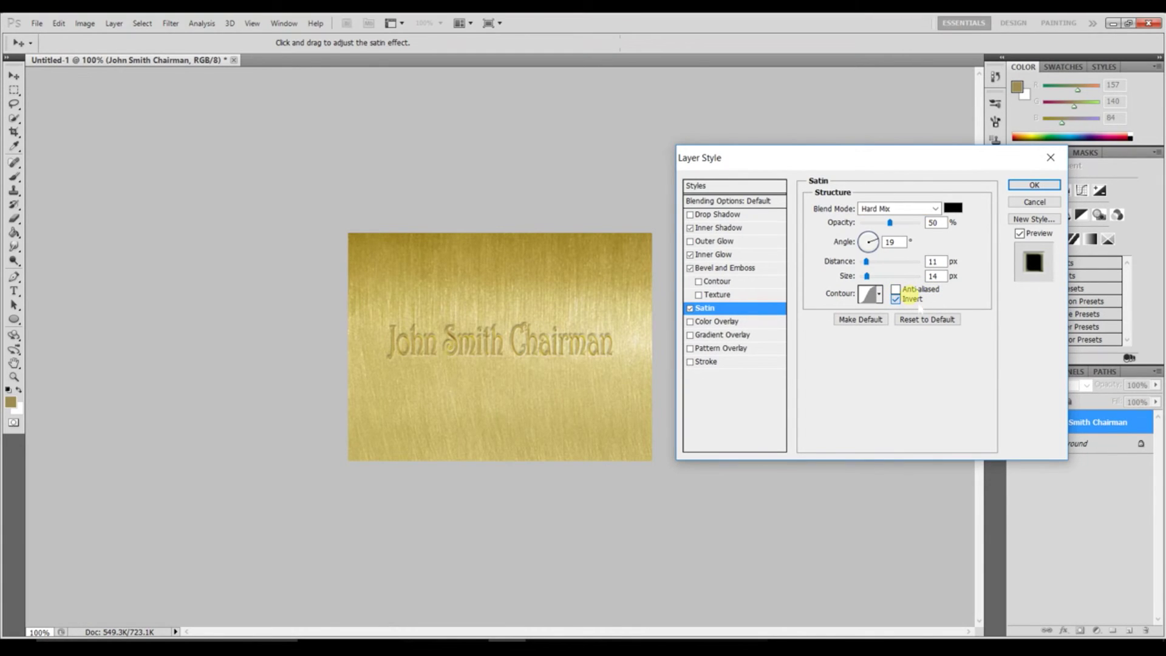
{"action": "left_click", "coordinate": [895, 299]}
- Add a Pattern Overlay with the brushed gold pattern, Soft Light blend mode and 70% opacity, and apply the layer style
{"action": "left_click", "coordinate": [736, 350]}
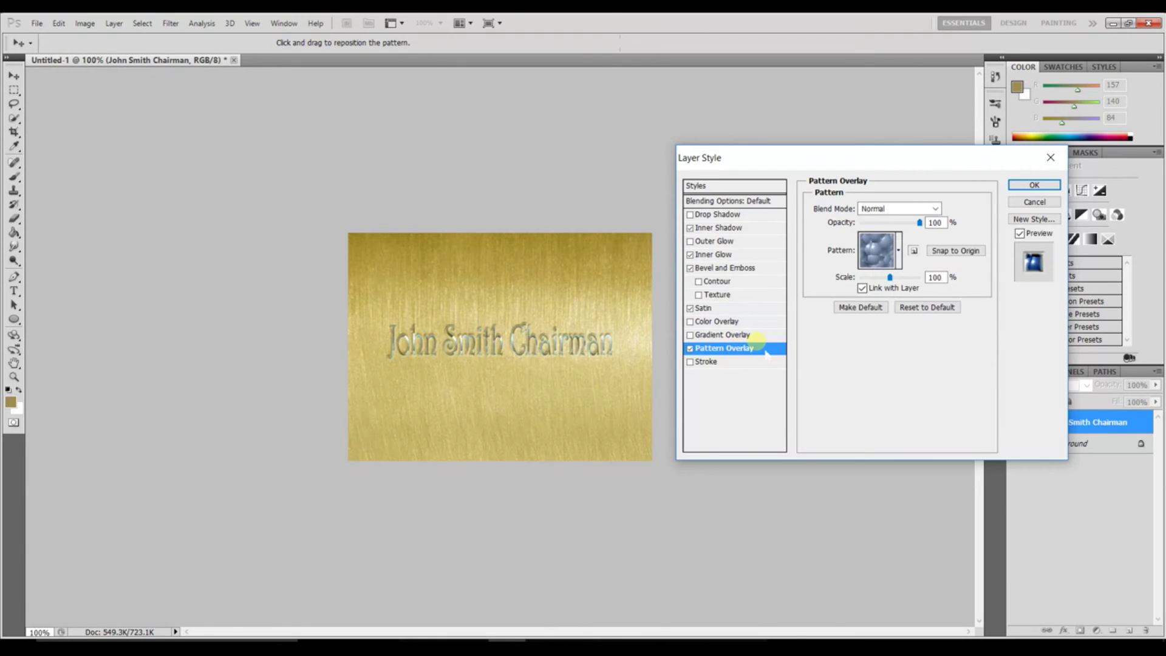
{"action": "left_click", "coordinate": [898, 250]}
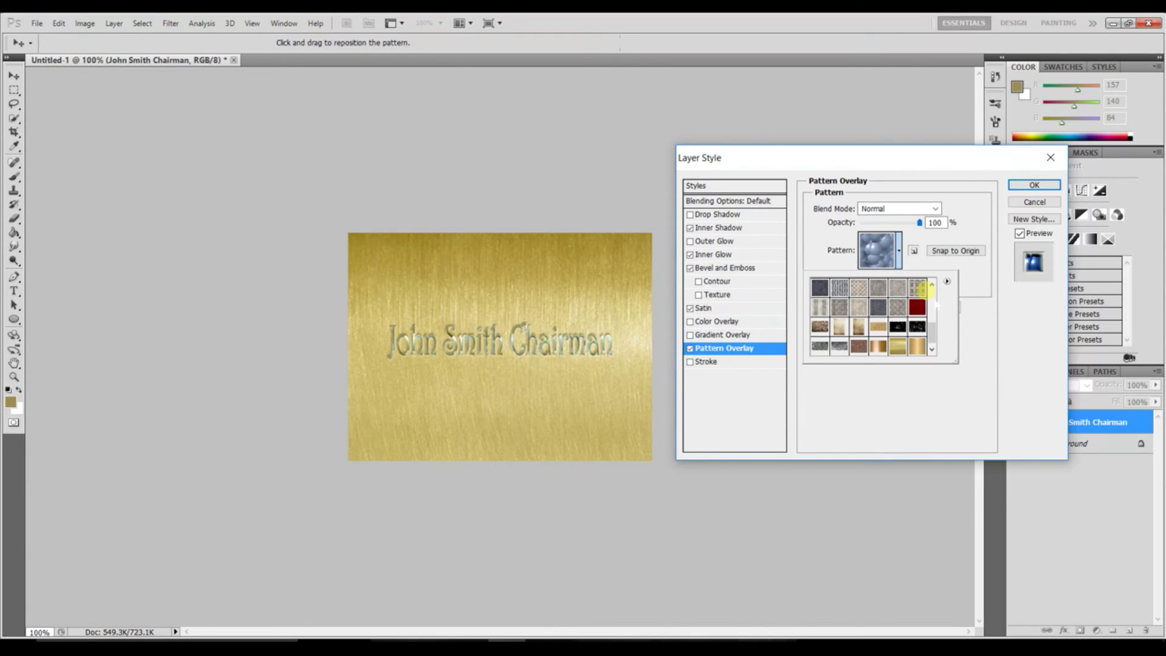
{"action": "left_click", "coordinate": [899, 347]}
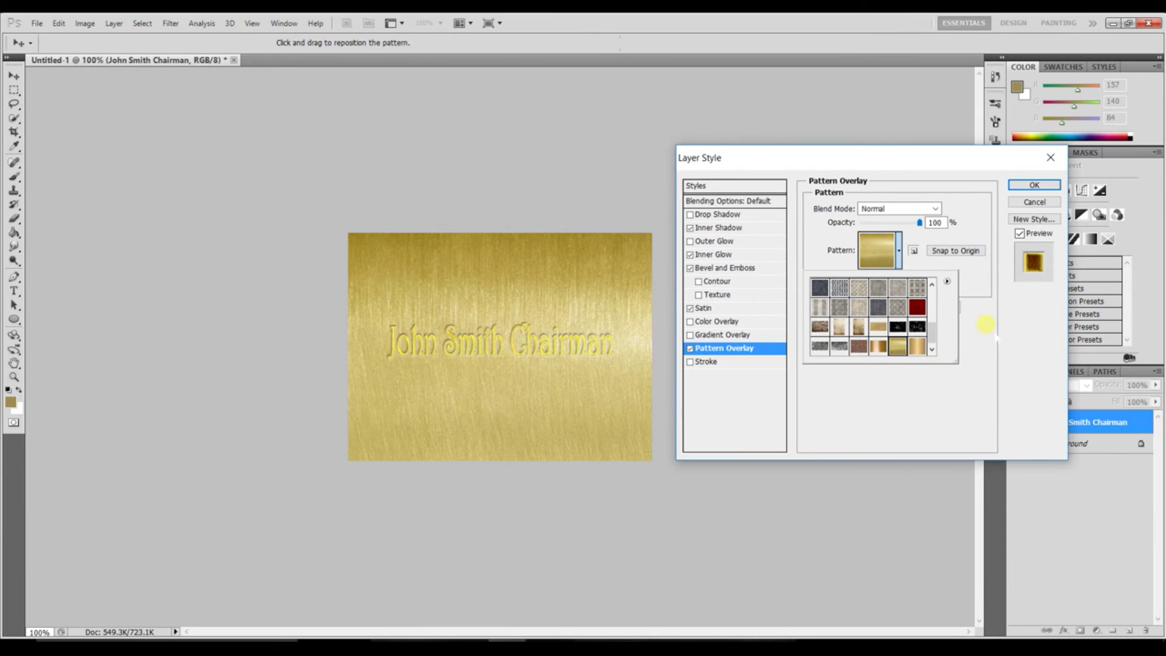
{"action": "left_click", "coordinate": [935, 209]}
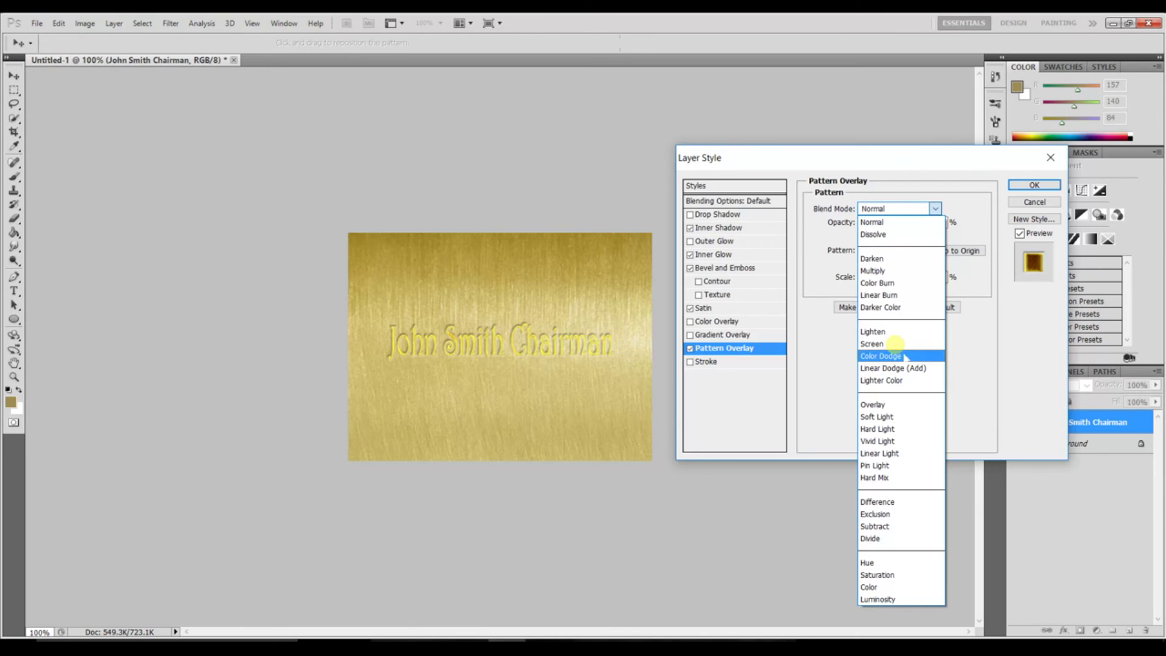
{"action": "left_click", "coordinate": [892, 416]}
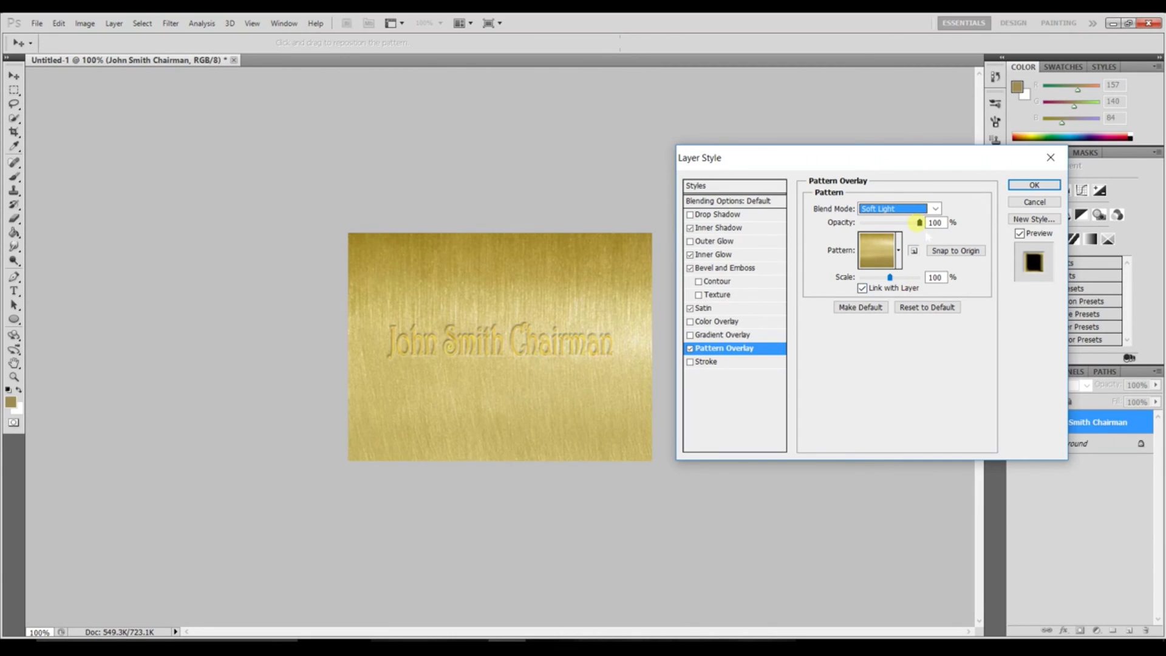
{"action": "left_click_drag", "start_coordinate": [919, 222], "coordinate": [902, 223]}
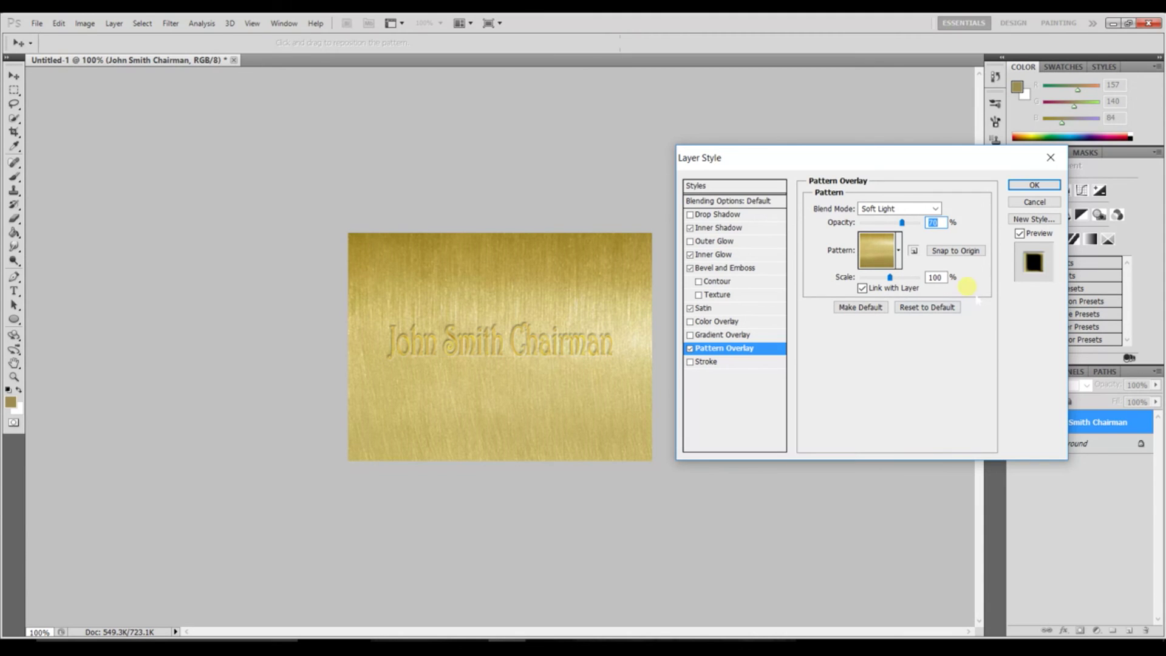
{"action": "left_click", "coordinate": [1034, 184]}
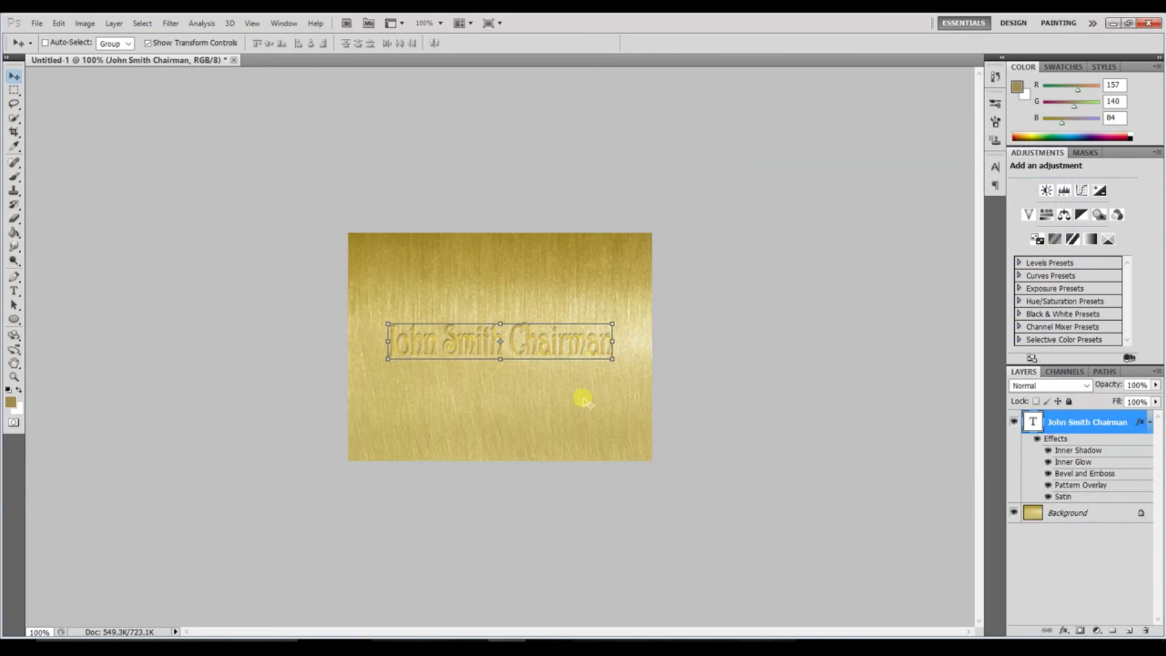
- Move the engraved text slightly down on the plate and switch to the Path Selection tool to hide the transform box
{"action": "key", "text": "ctrl+h"}
{"action": "left_click_drag", "start_coordinate": [593, 327], "coordinate": [593, 333]}
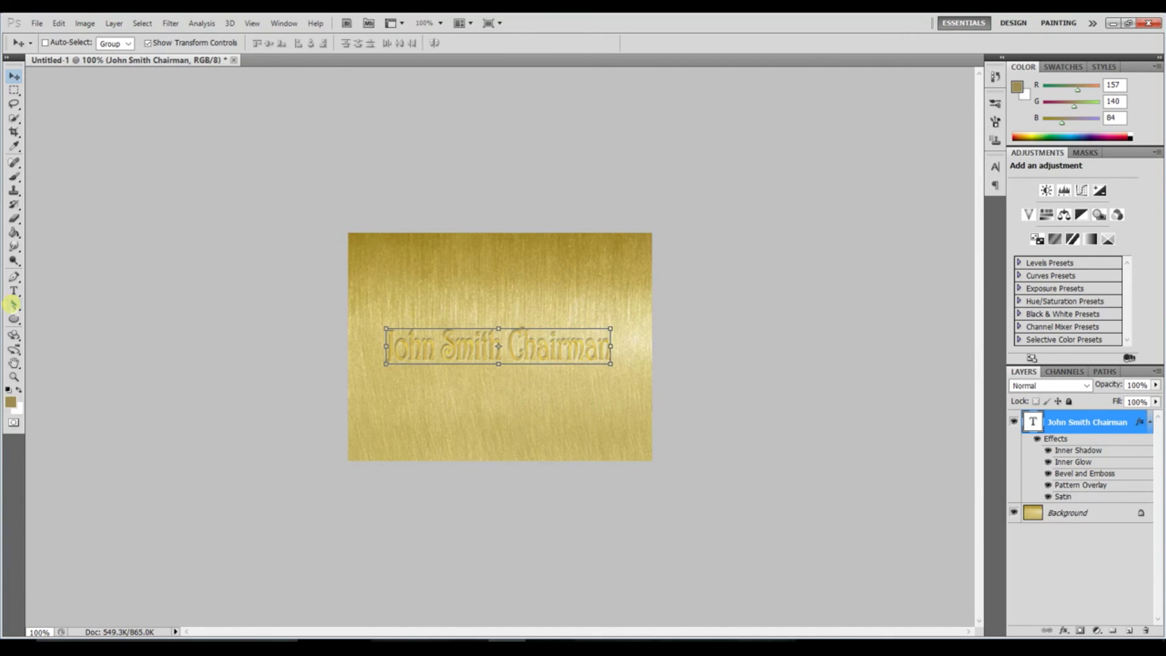
{"action": "left_click", "coordinate": [13, 304]}
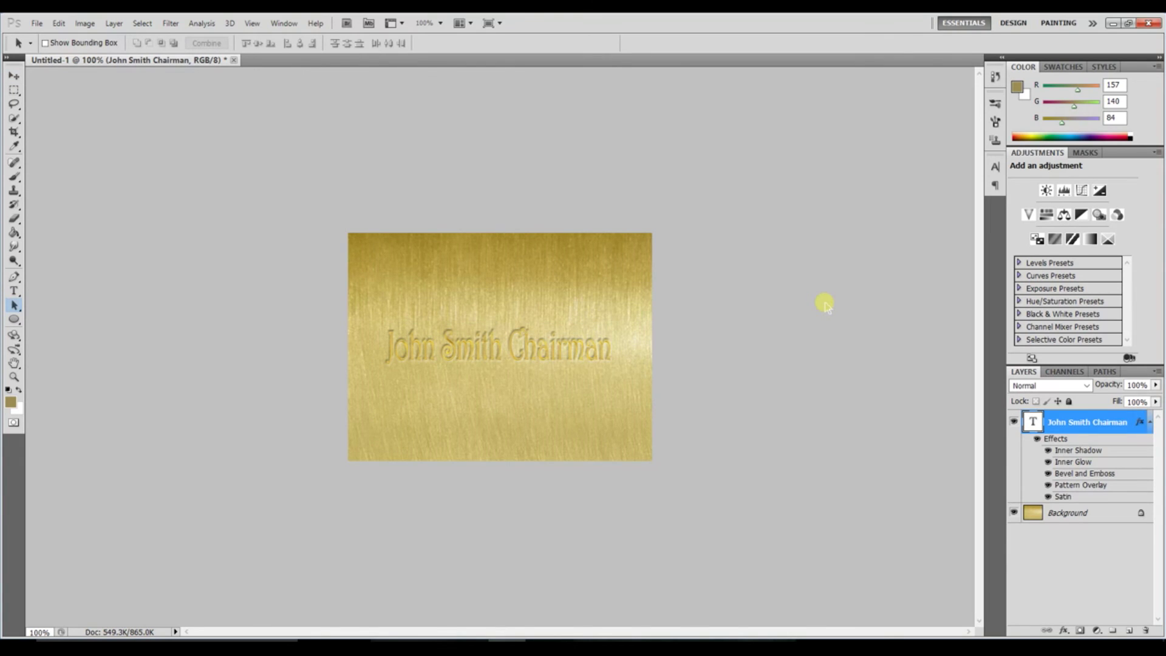